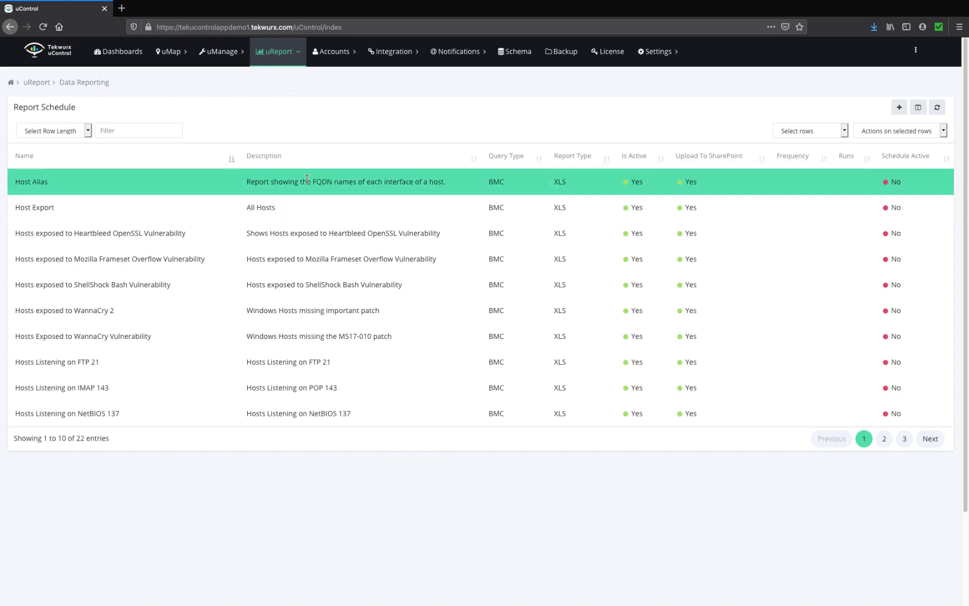
Step: Switch to Microsoft Teams and show the files of the uControl Reports channel in the uControl 8 Webinar team
left_click(427, 586)
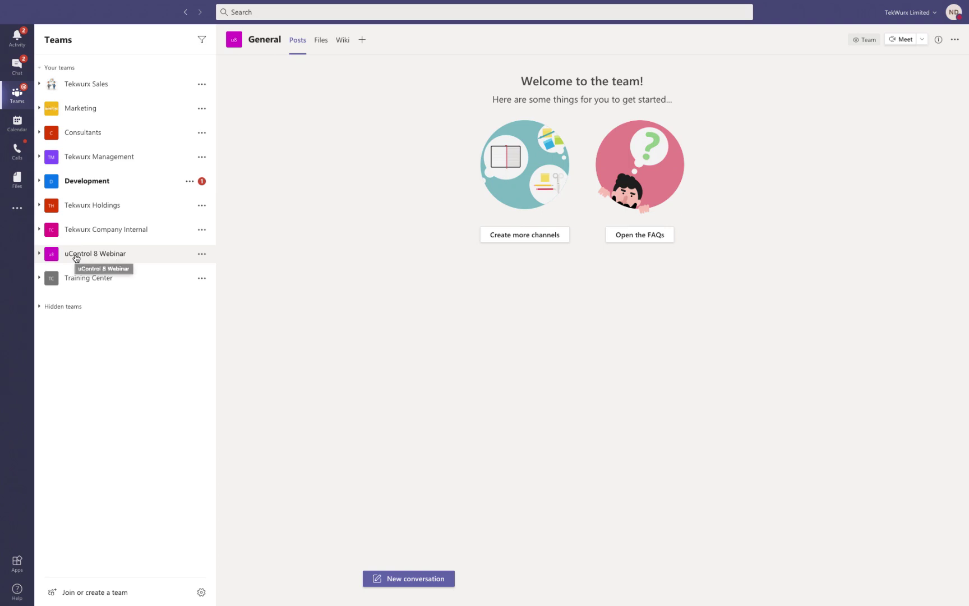
left_click(39, 255)
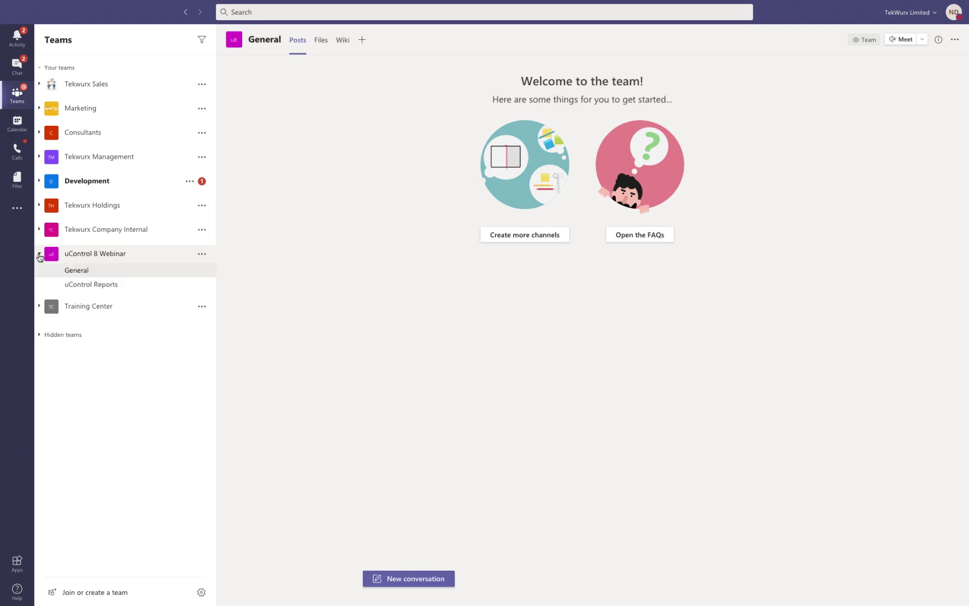
left_click(84, 287)
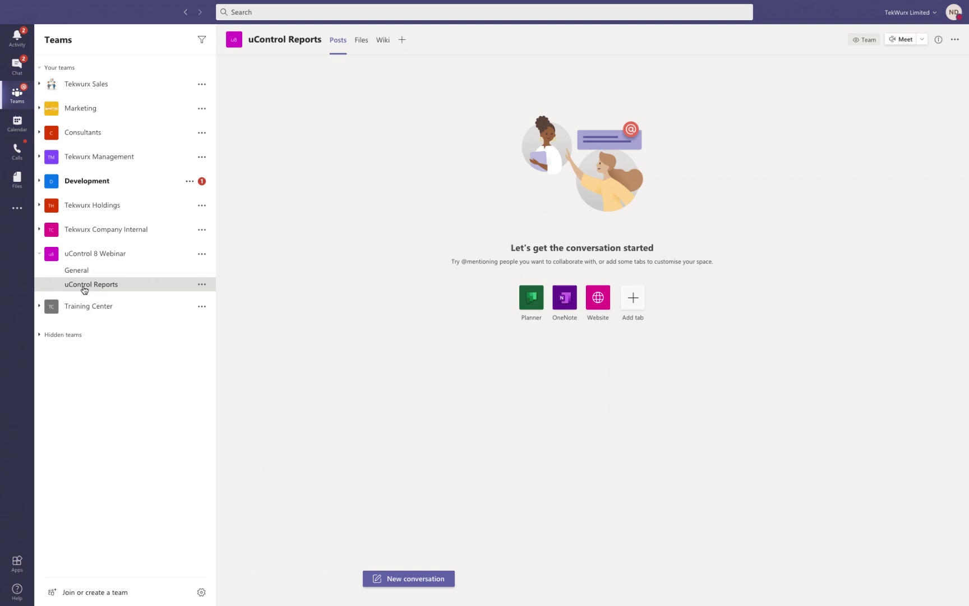
left_click(361, 40)
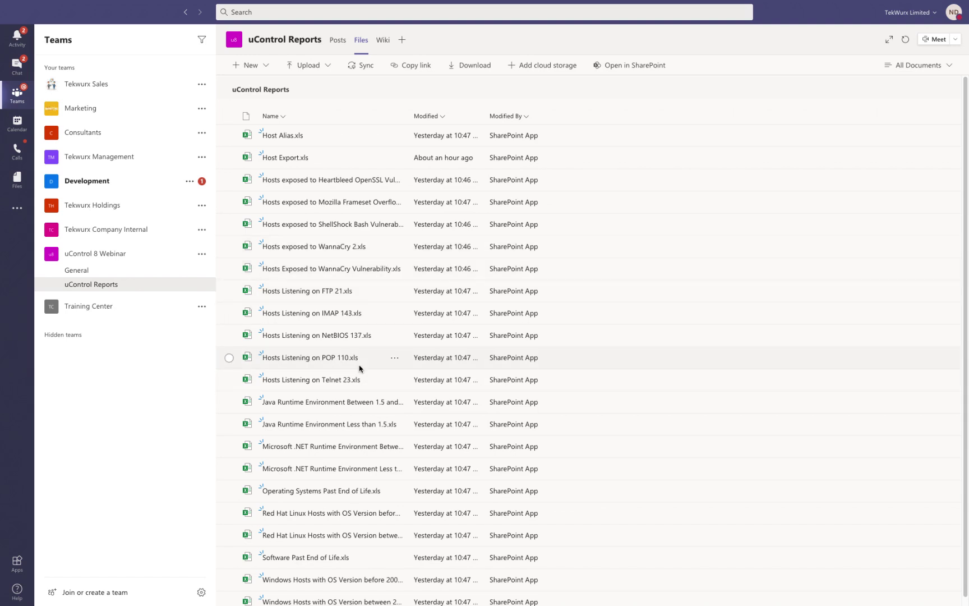
Step: Switch back to uControl in Firefox and start a new report record named "Webinar Report uControl" with the description "Test Report for Webinar"
mouse_move(378, 599)
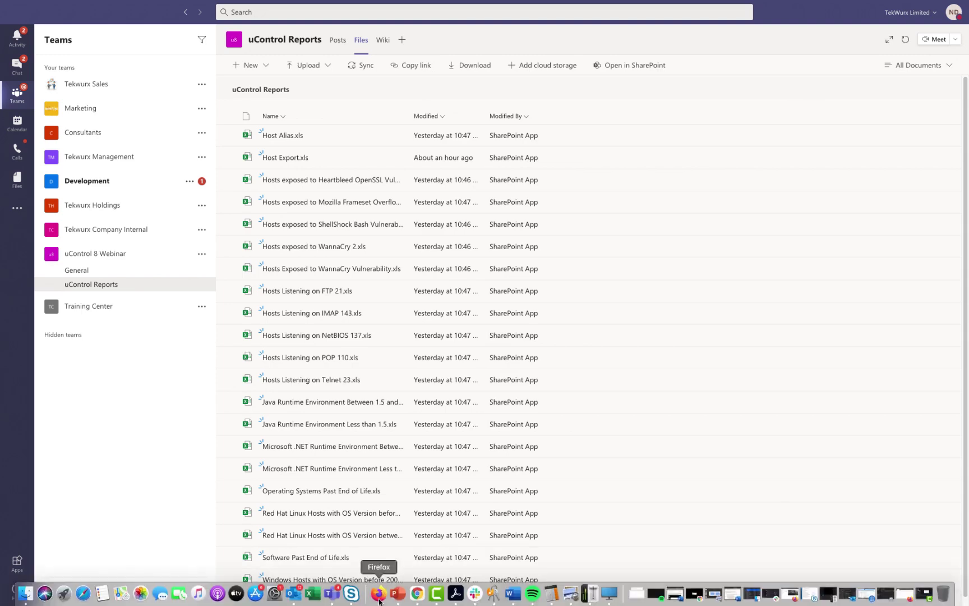
left_click(379, 602)
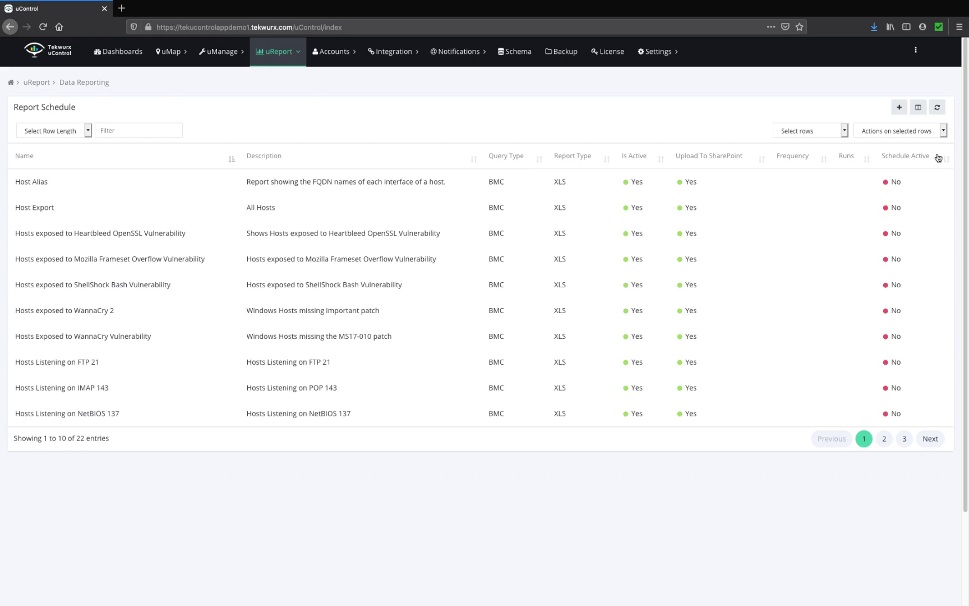
left_click(899, 107)
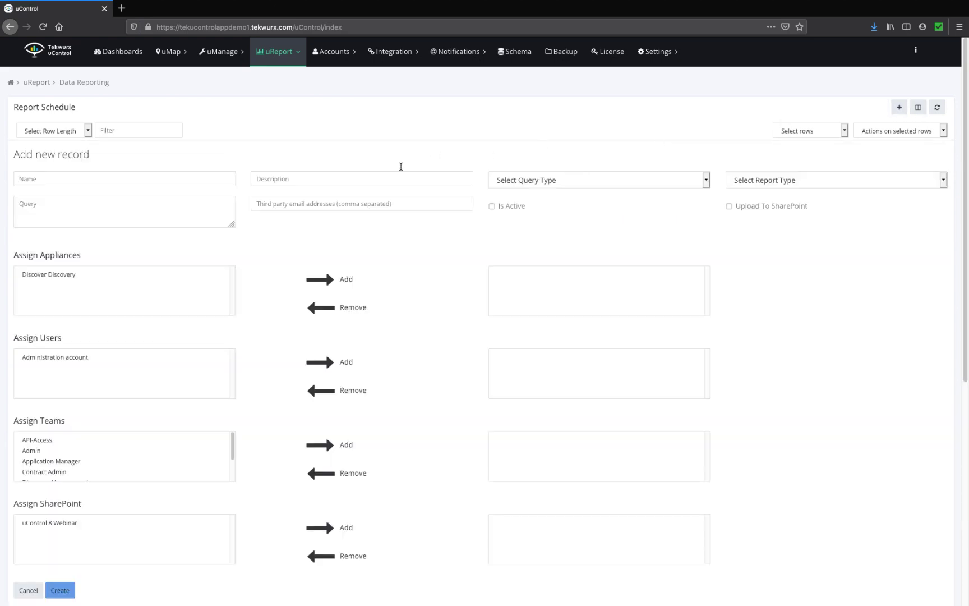
left_click(181, 179)
type("We")
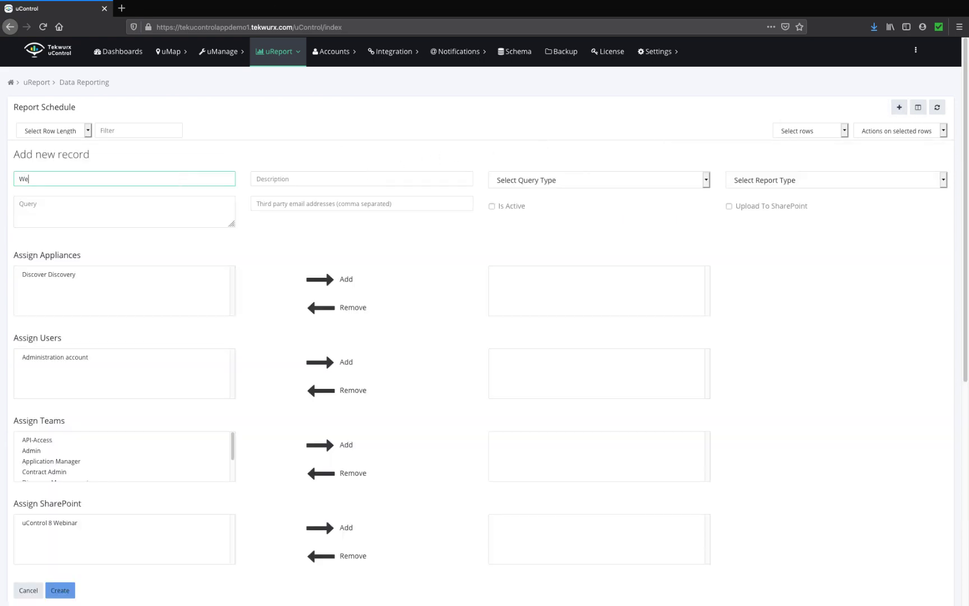
type("binar Report uControl")
left_click(326, 178)
type("Test Report")
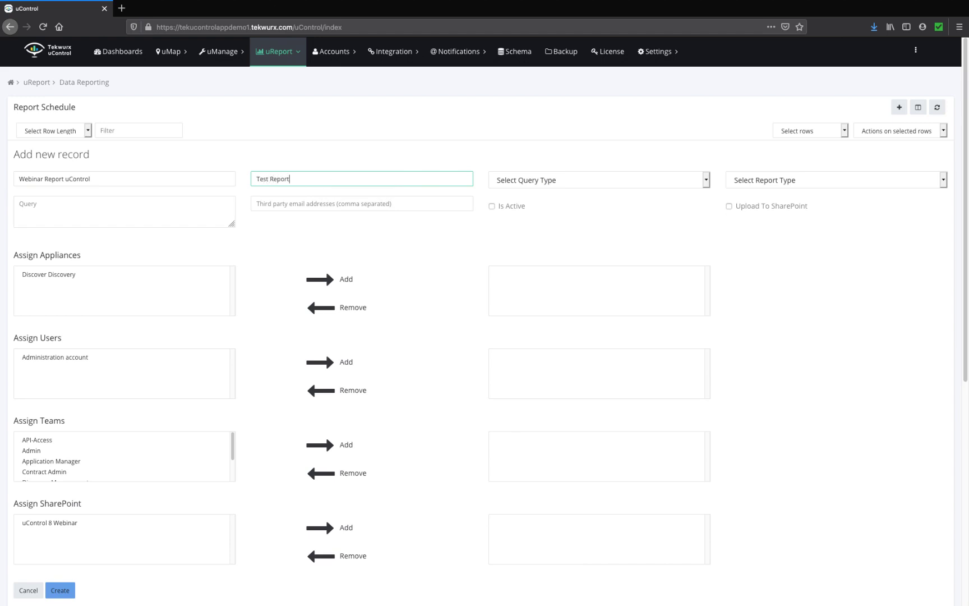
type(" for Webinar")
Step: Set the new report's query type to BMC and its report type to XLS
left_click(706, 180)
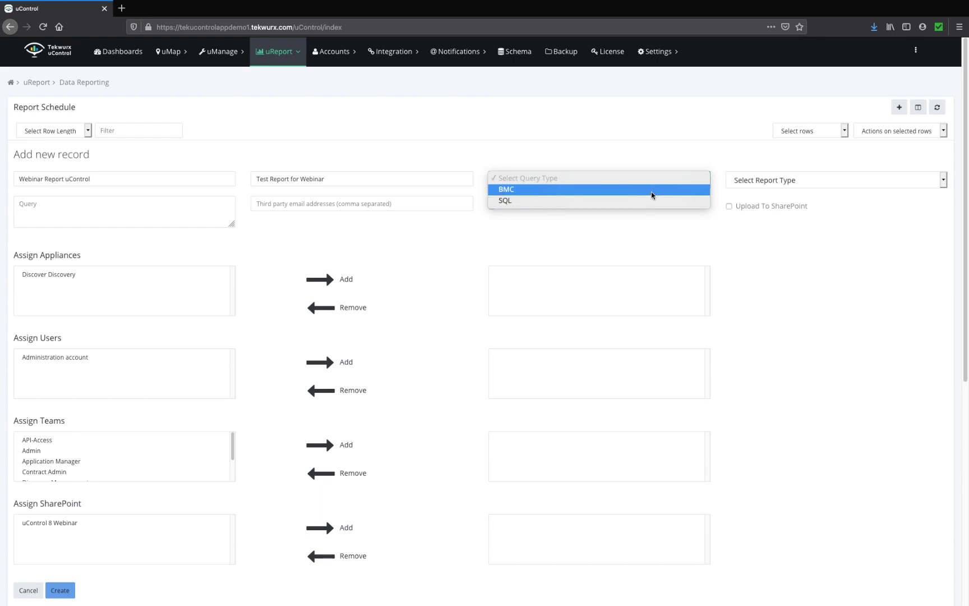
left_click(649, 190)
left_click(941, 184)
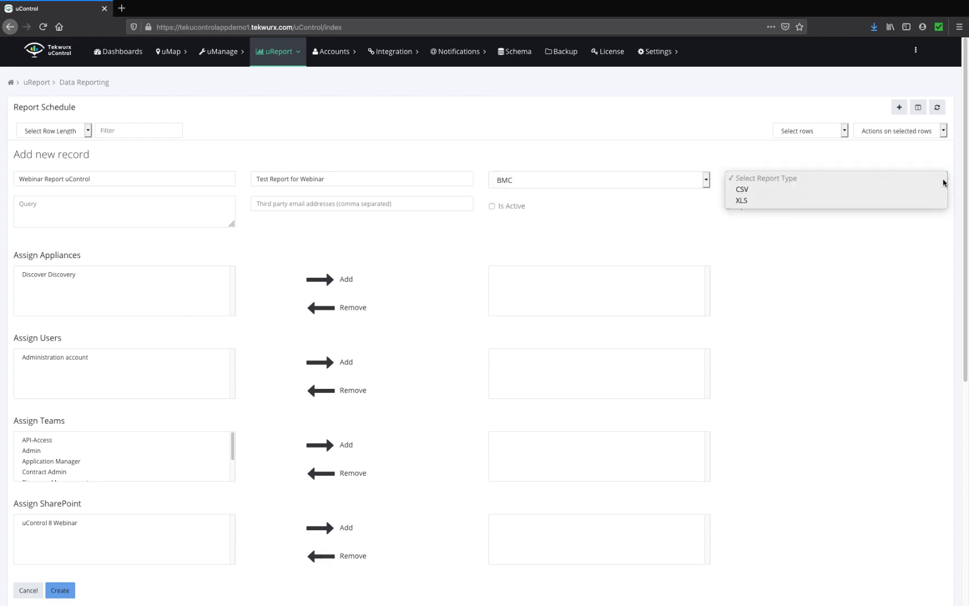
left_click(906, 202)
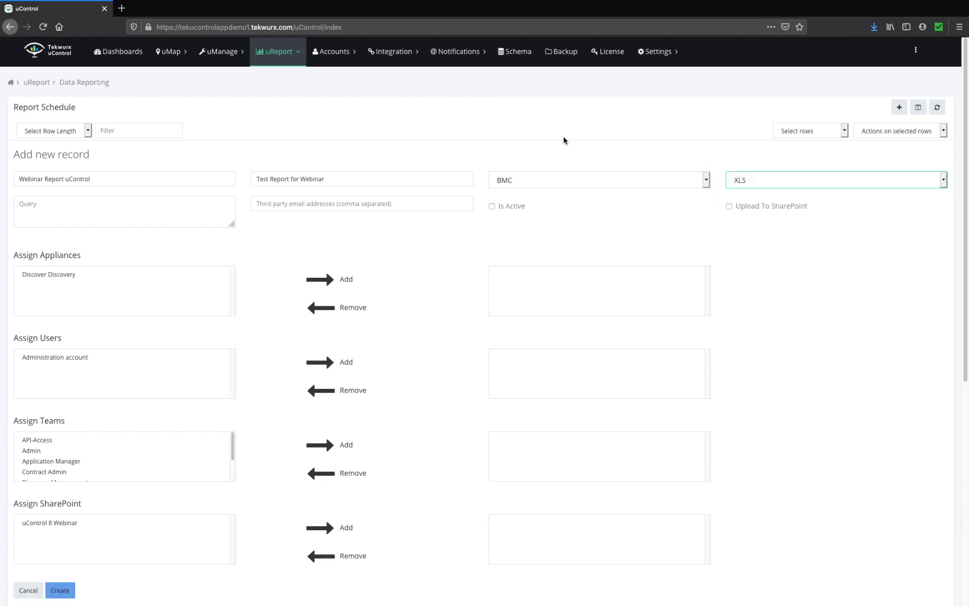
Step: Enter the query "search Host" and enable both Is Active and Upload To SharePoint for the report
left_click(172, 206)
type("se")
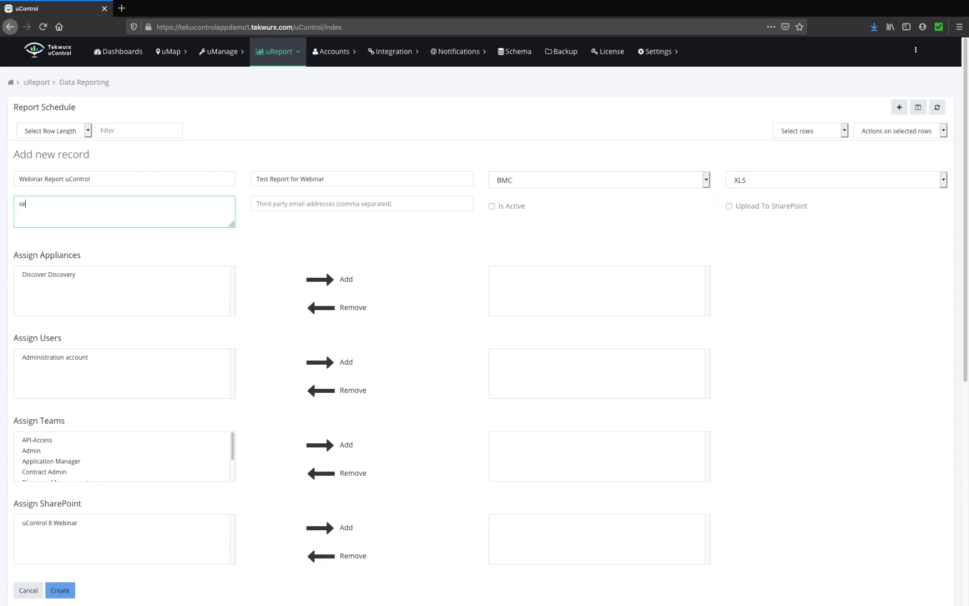
type("arch Host")
left_click(494, 206)
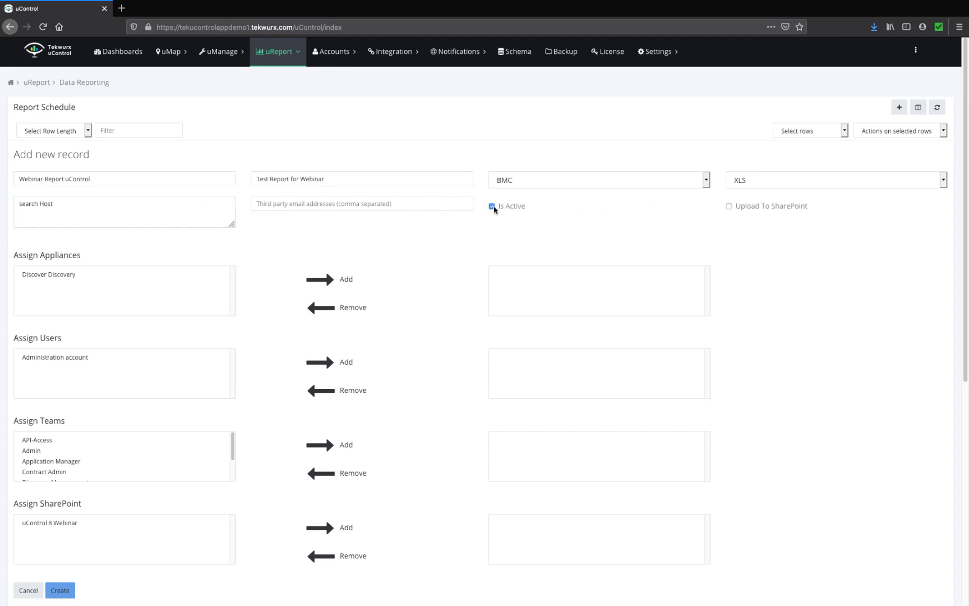
left_click(729, 207)
Step: Assign the Discover Discovery appliance, select the uControl 8 Webinar SharePoint entry, and create the report record
left_click(43, 277)
left_click(325, 281)
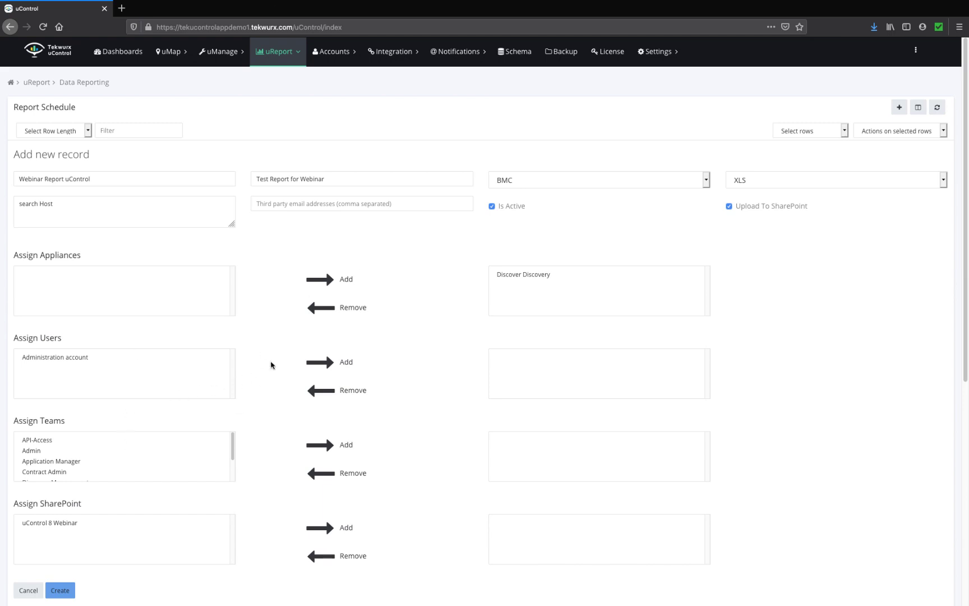
left_click_drag(967, 180, 967, 315)
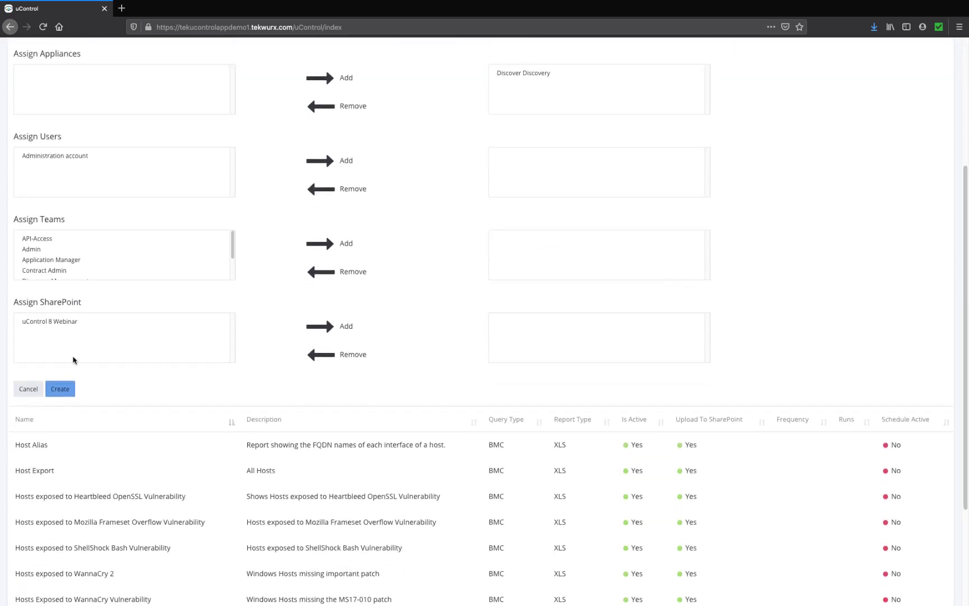
left_click(49, 323)
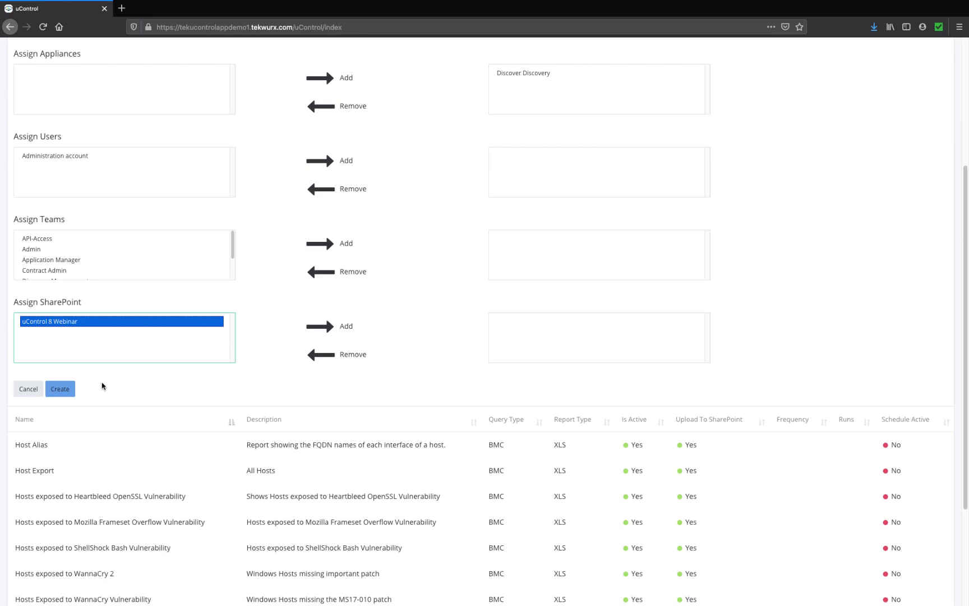
left_click(60, 389)
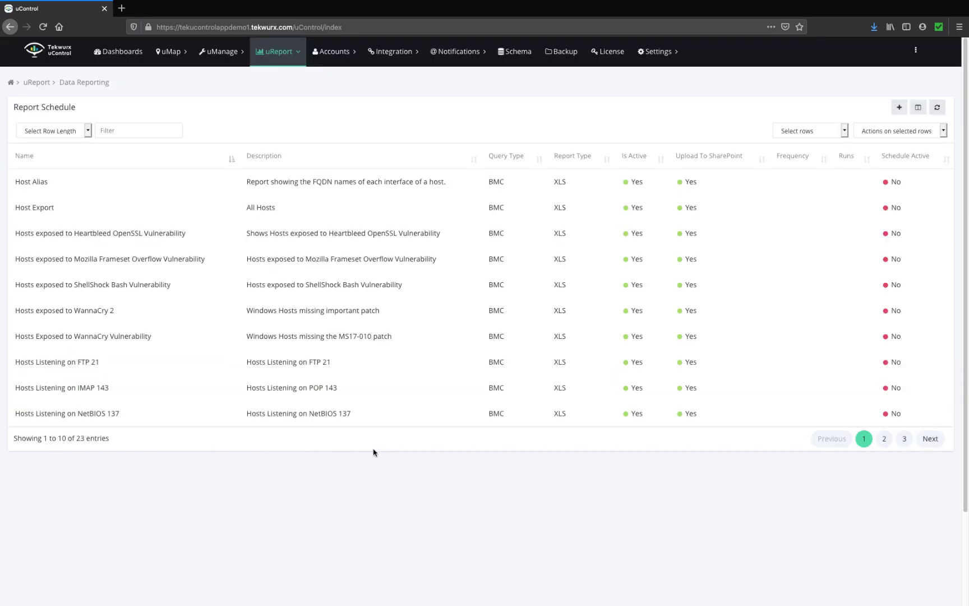
Step: Find the Webinar Report uControl record on the third page of the report schedule and run that report
left_click(885, 440)
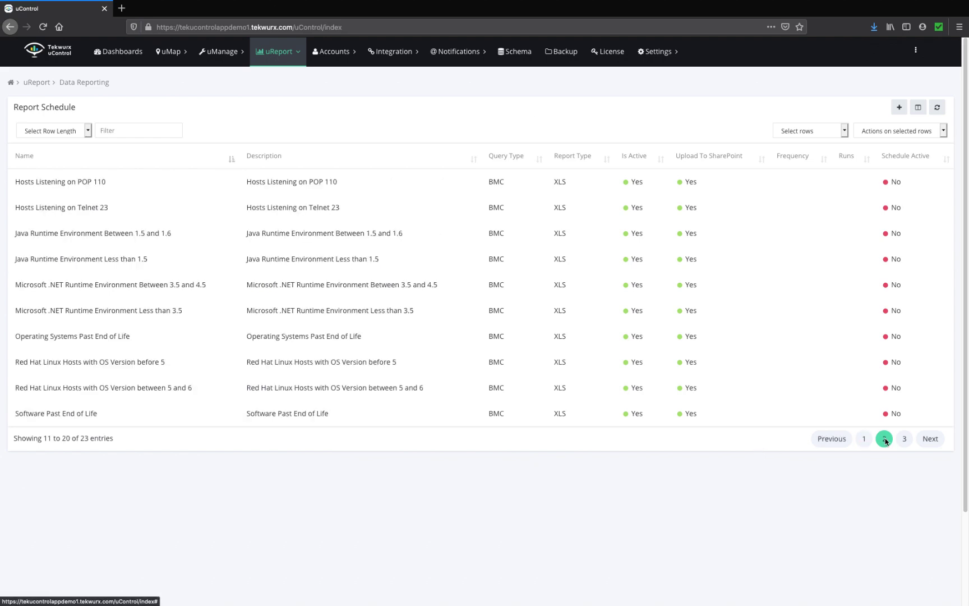
left_click(904, 439)
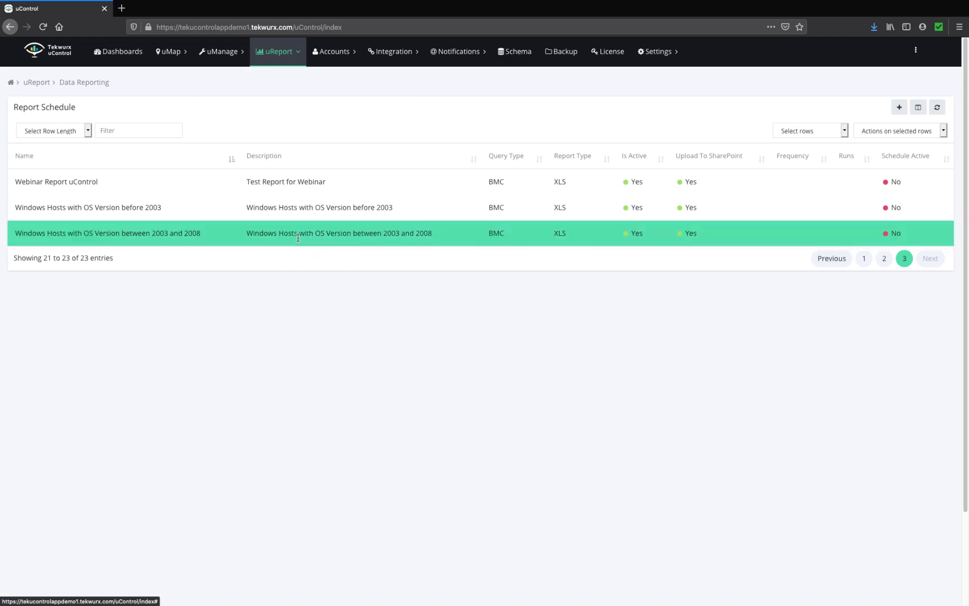
left_click(204, 186)
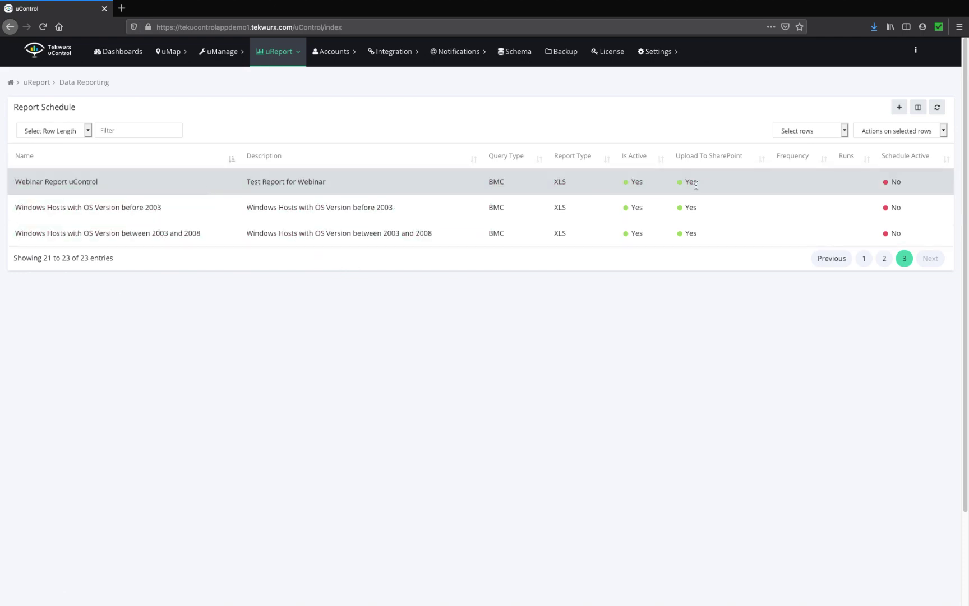
left_click(944, 135)
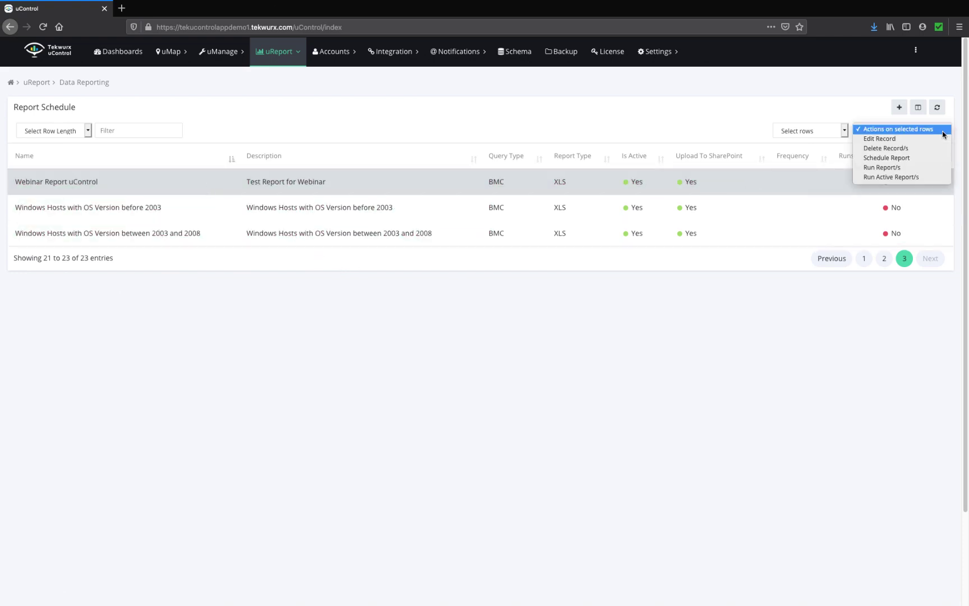
left_click(893, 169)
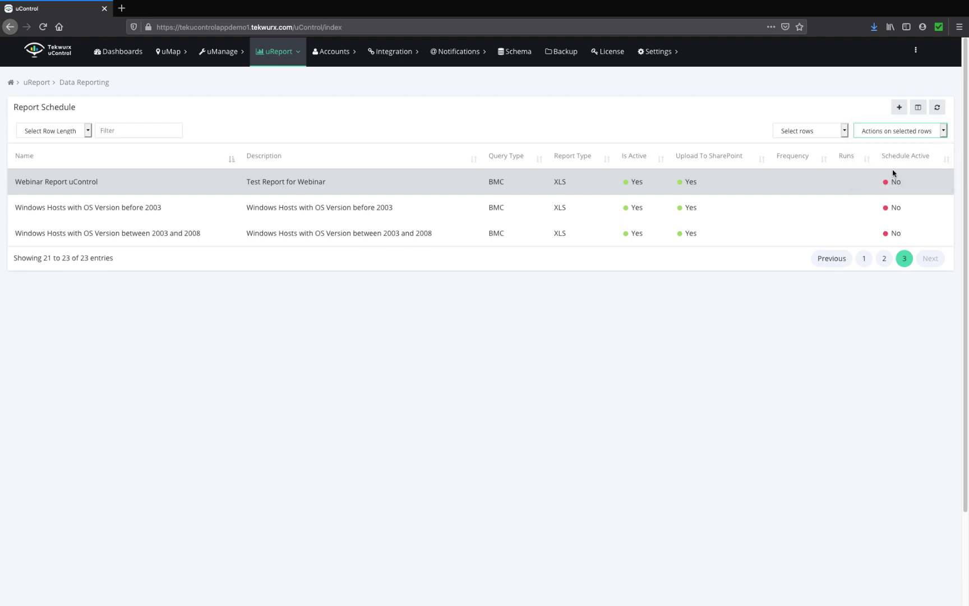
left_click(583, 137)
Step: Switch to Microsoft Teams and check the uControl Reports channel files for the Webinar Report uControl.xls upload
mouse_move(418, 604)
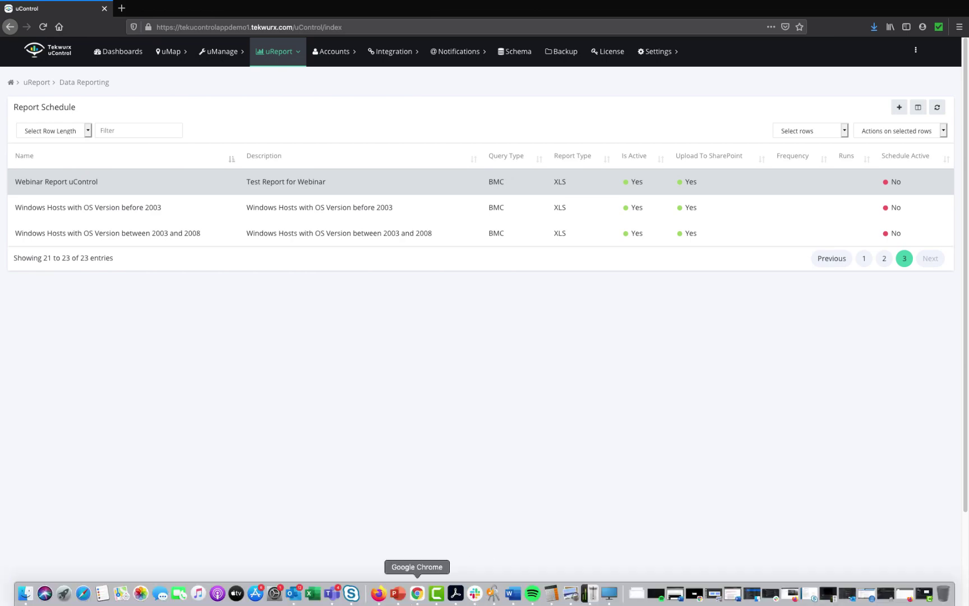
left_click(332, 594)
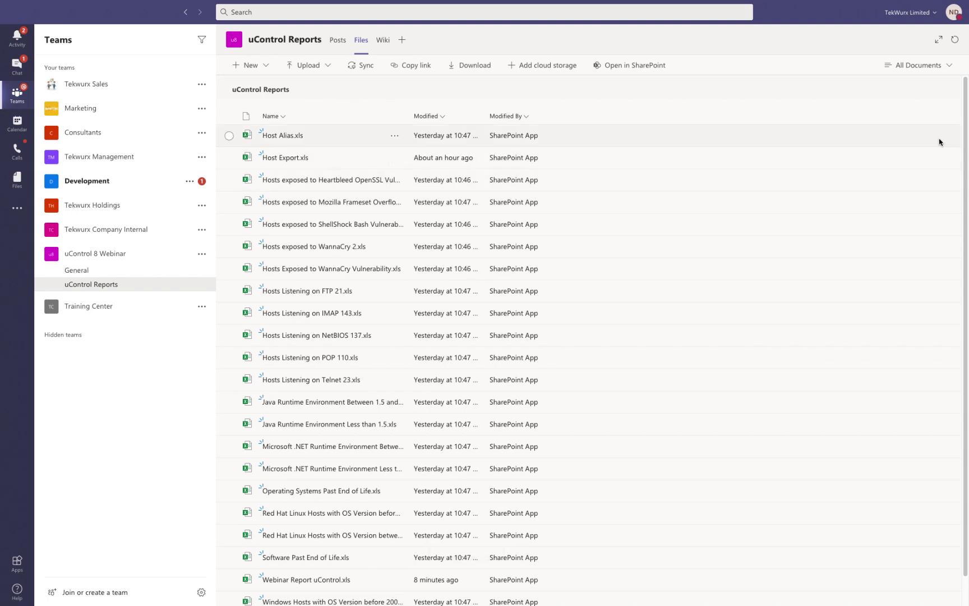
scroll(473, 393, "down", 2)
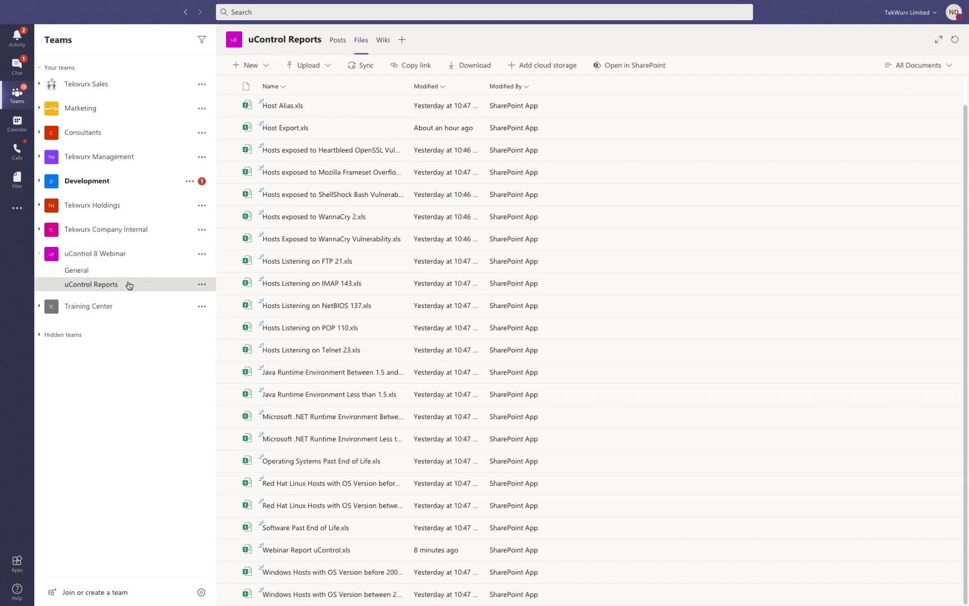
Step: Open the channel's folder in SharePoint, view the Webinar Report uControl.xls workbook, and close it again
left_click(623, 66)
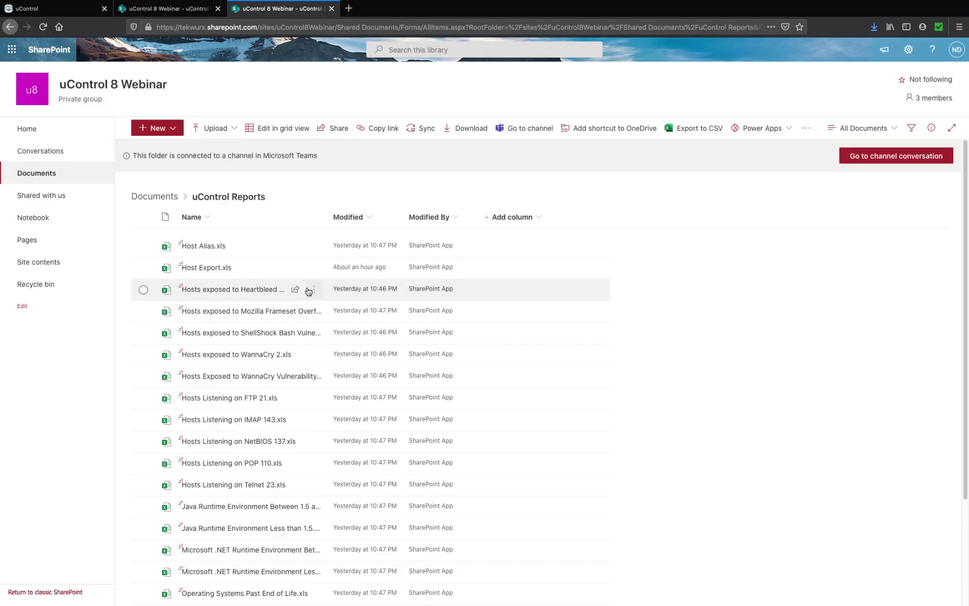
left_click_drag(964, 197, 963, 332)
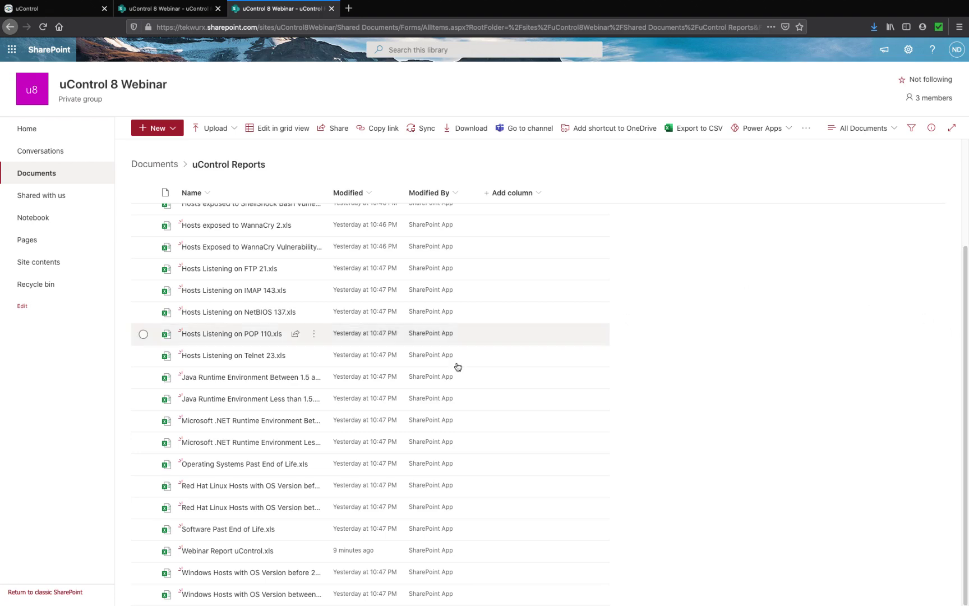
mouse_move(223, 556)
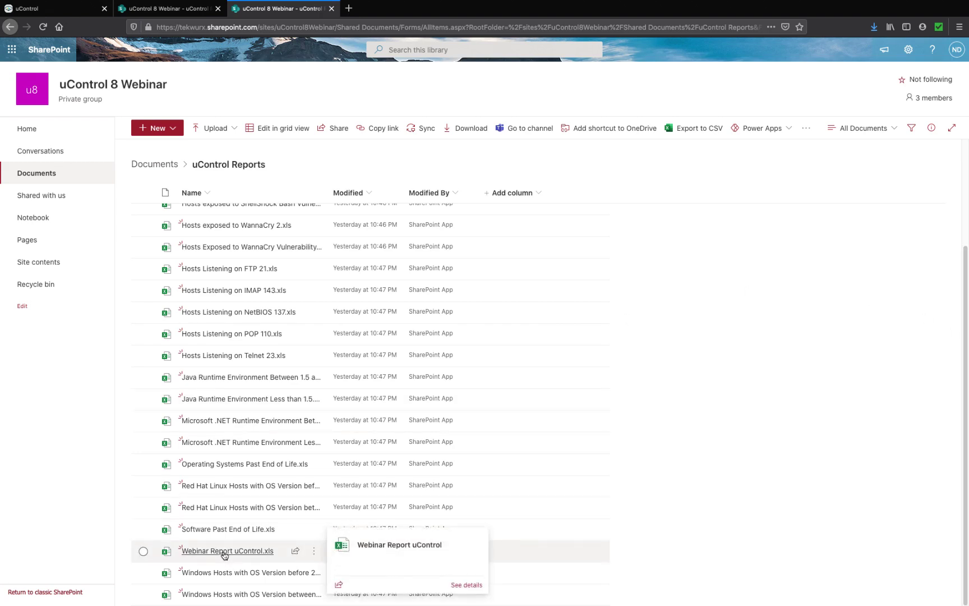
left_click(224, 552)
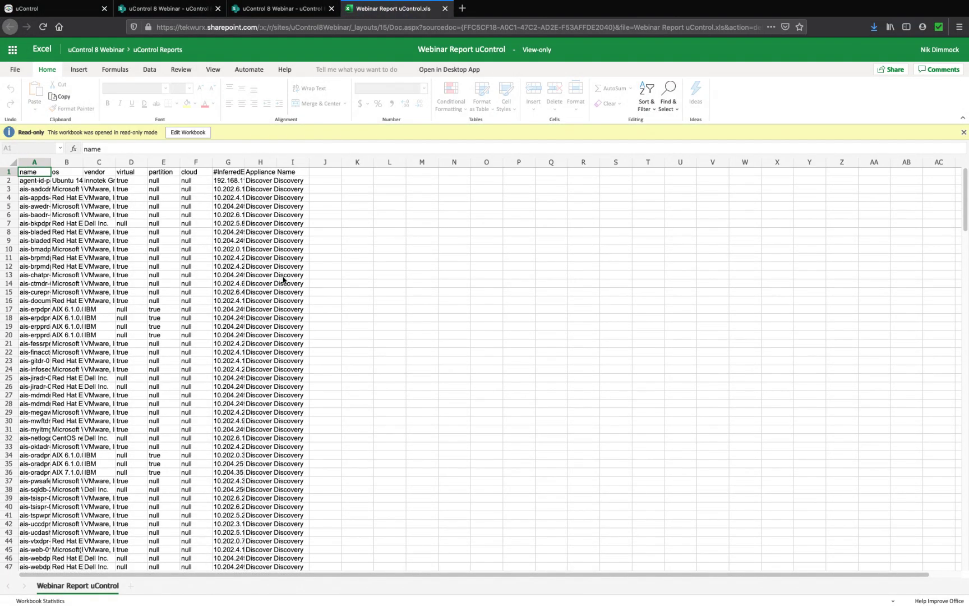
left_click(445, 9)
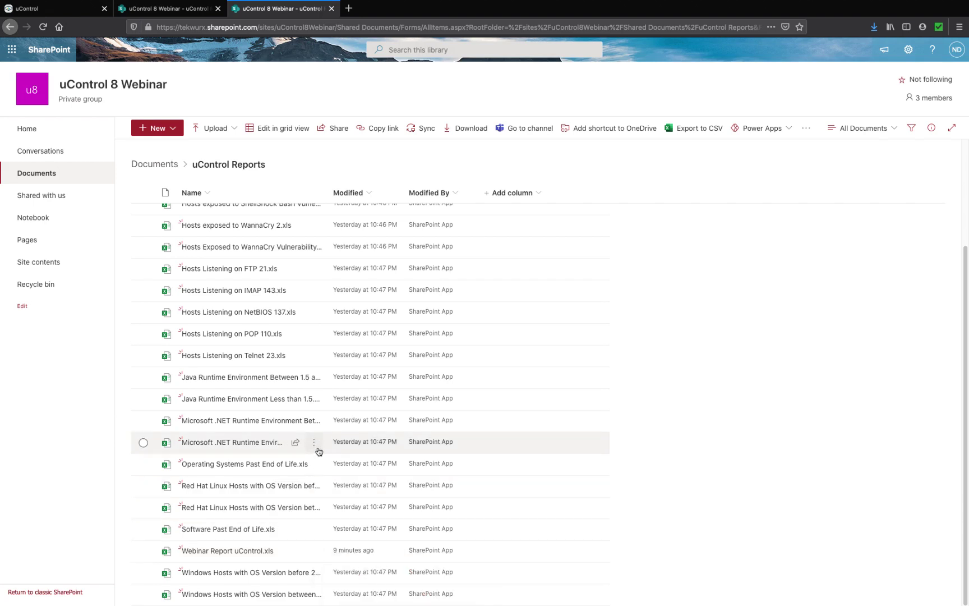
Step: Show the version history of Host Alias.xls in the uControl Reports folder
left_click_drag(967, 356, 944, 237)
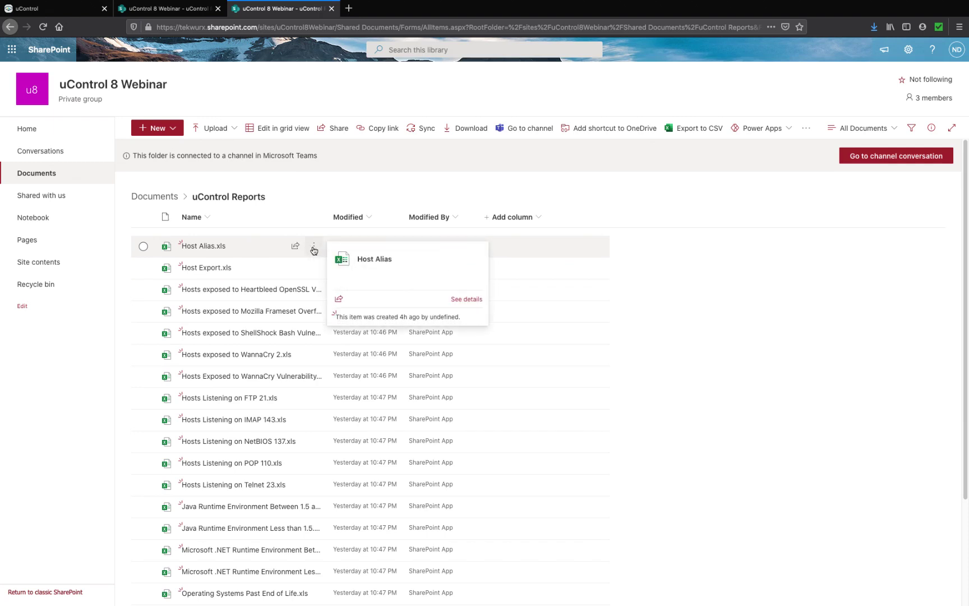
left_click(313, 248)
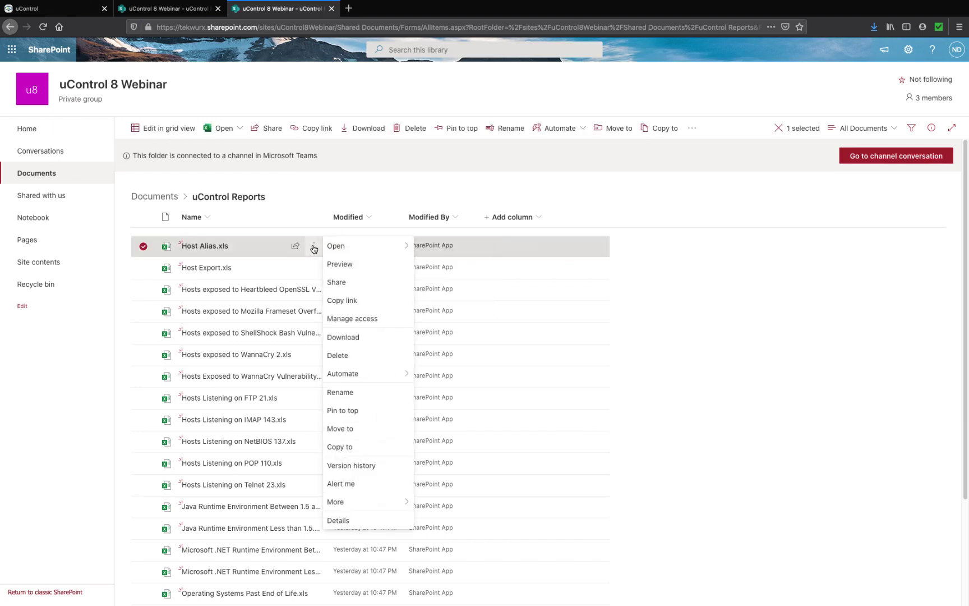
left_click(385, 465)
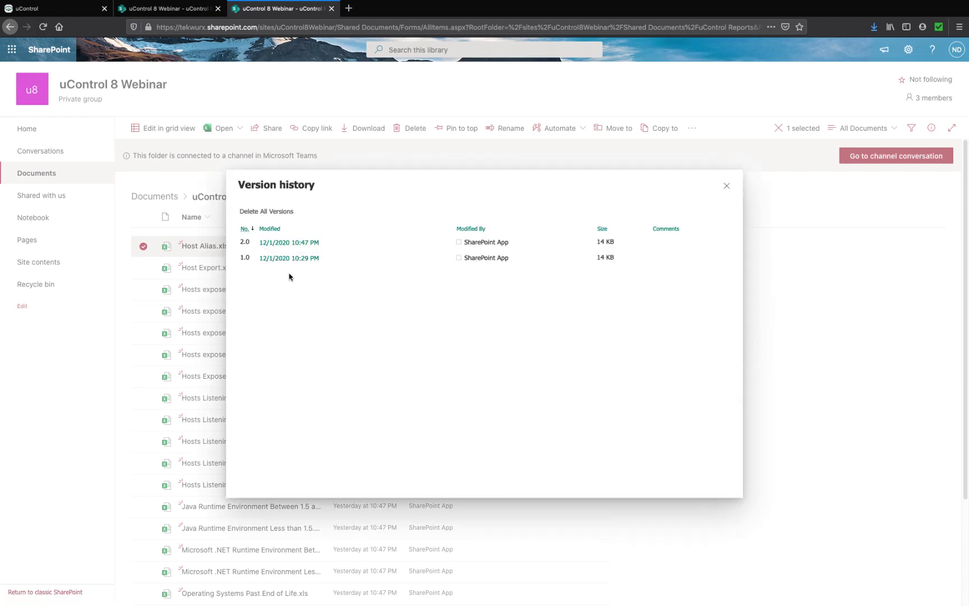
mouse_move(312, 244)
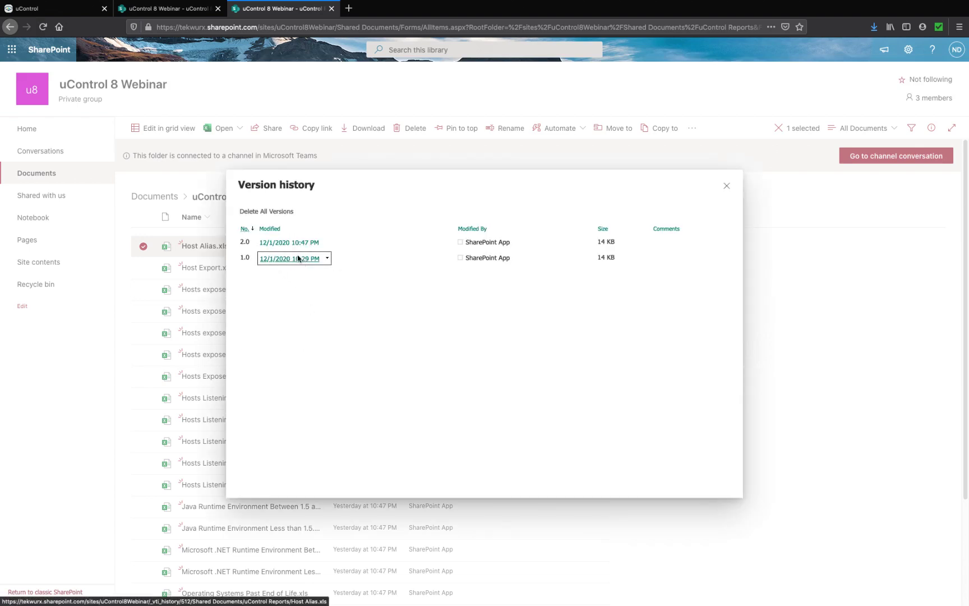